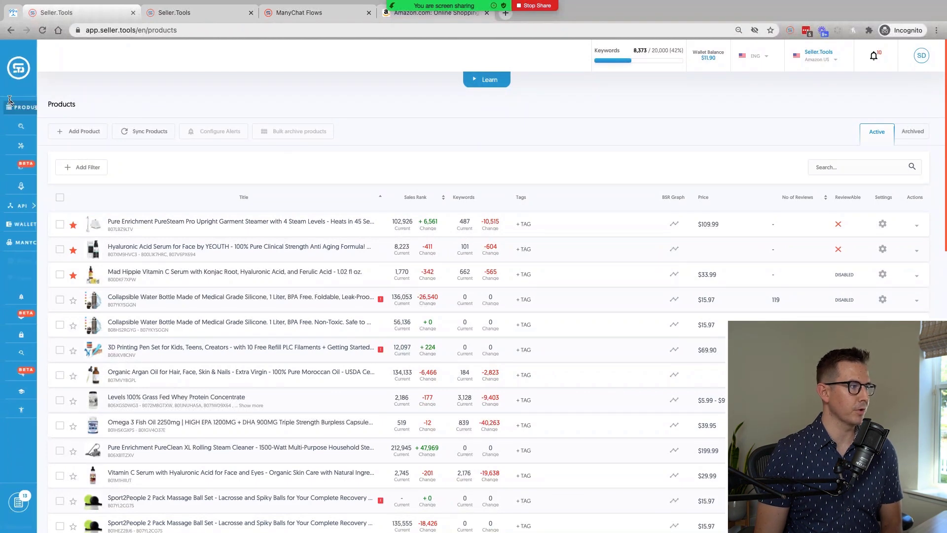
Pick the PayPal Rebate Automation flow from Seller.Tools' ManyChat Flow Gallery and download it
mouse_move(26, 106)
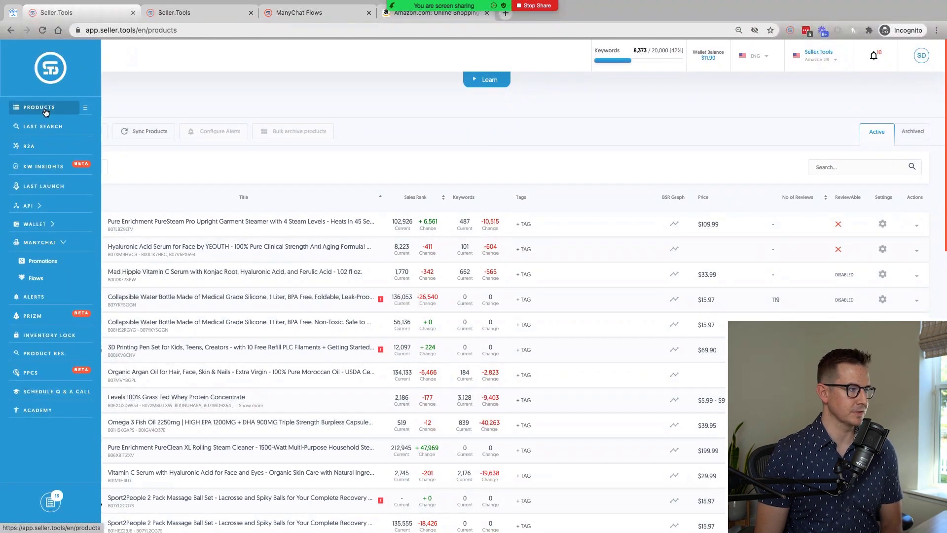
left_click(43, 282)
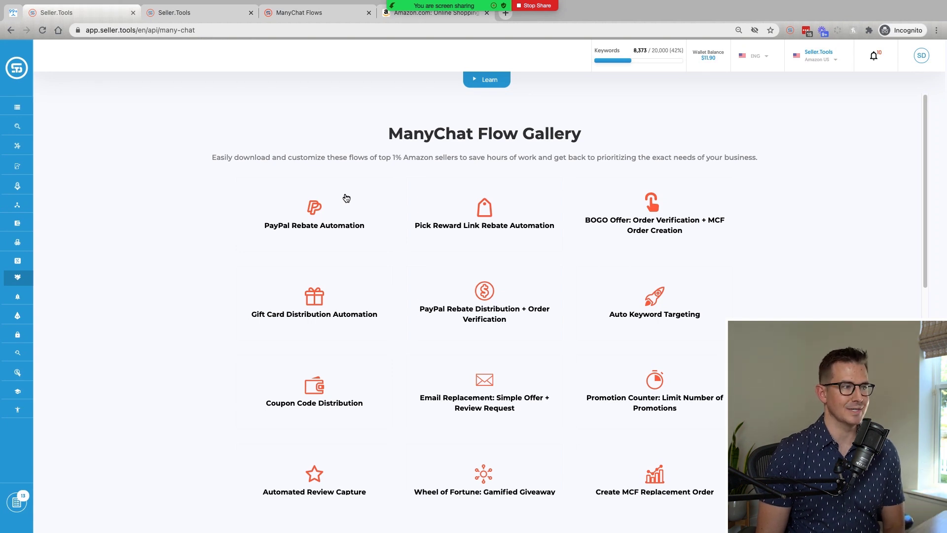
left_click(324, 212)
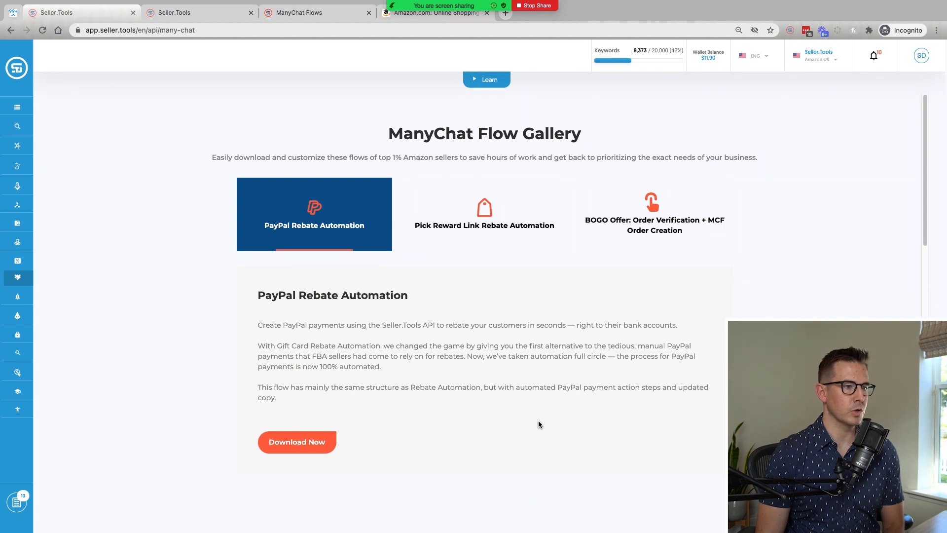
scroll(538, 420, "down", 1)
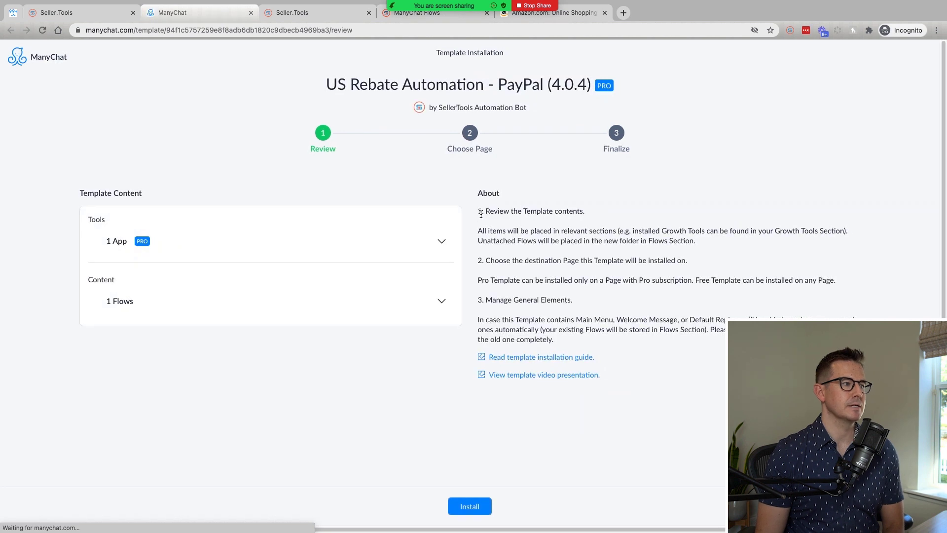
Expand the template content to list the Seller.Tools app and the US Rebate Automation - PayPal flow
left_click(180, 241)
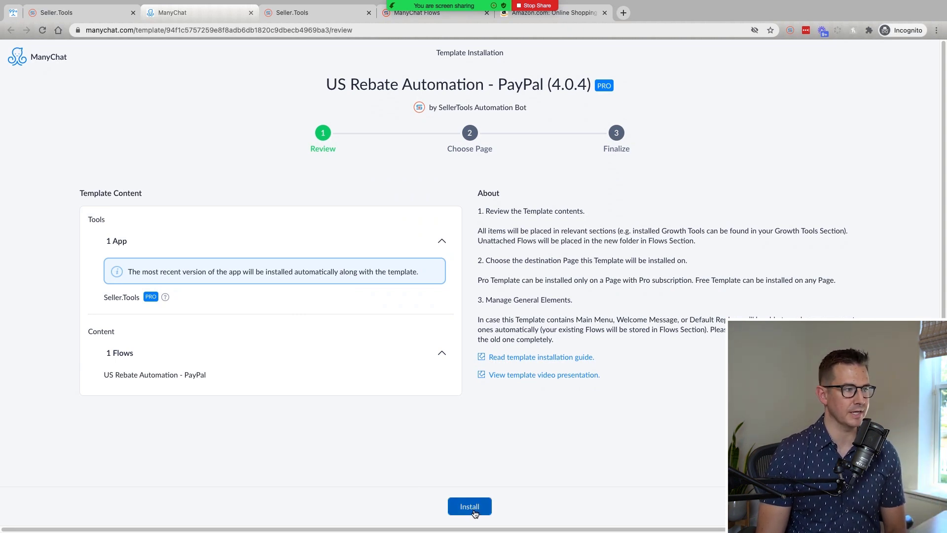
Move on to the Finalize step and look through the user field mappings, where only Quantity is unmatched
left_click(473, 510)
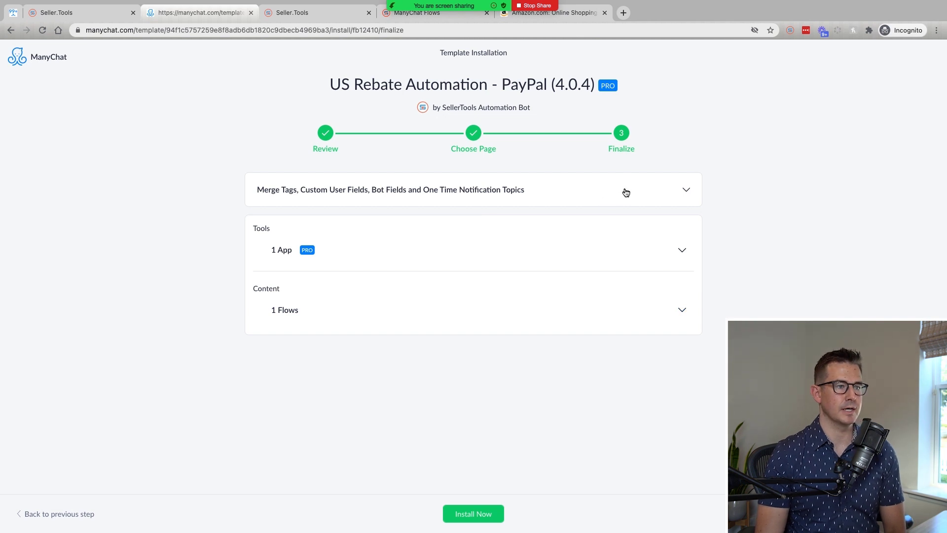
left_click(626, 192)
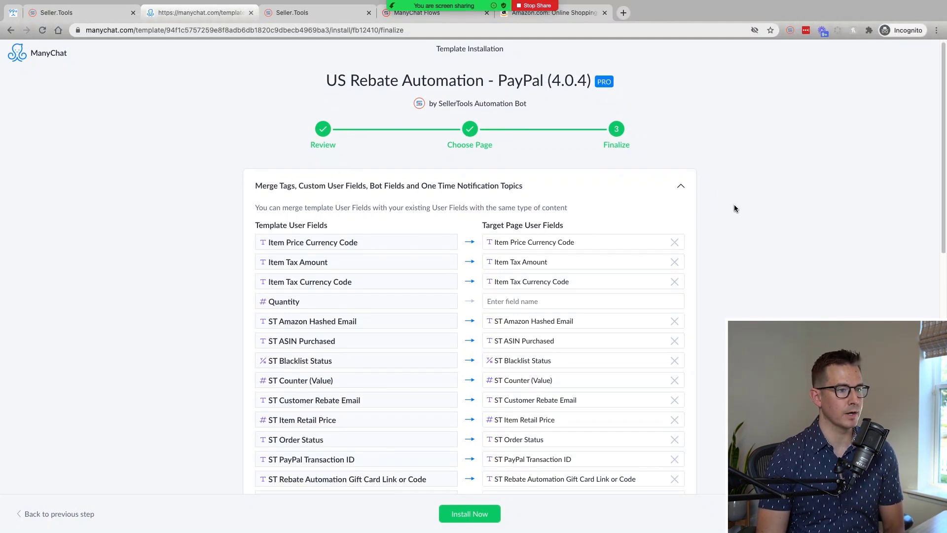
scroll(734, 208, "down", 1)
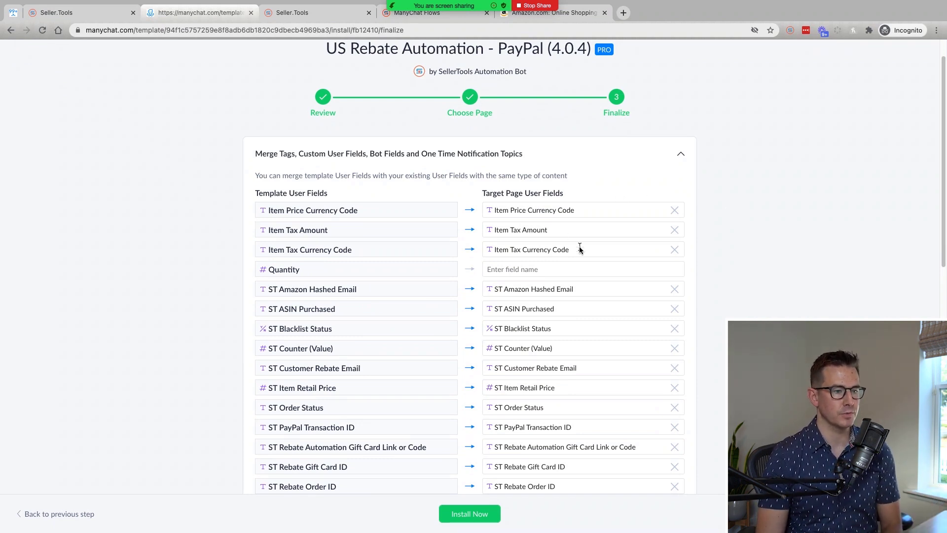
scroll(583, 262, "down", 1)
scroll(588, 286, "down", 1)
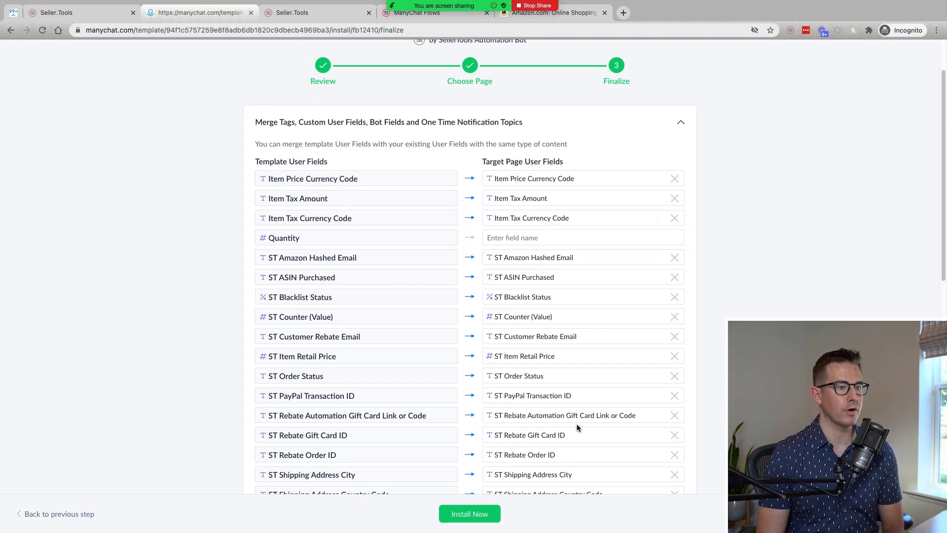
scroll(577, 424, "up", 3)
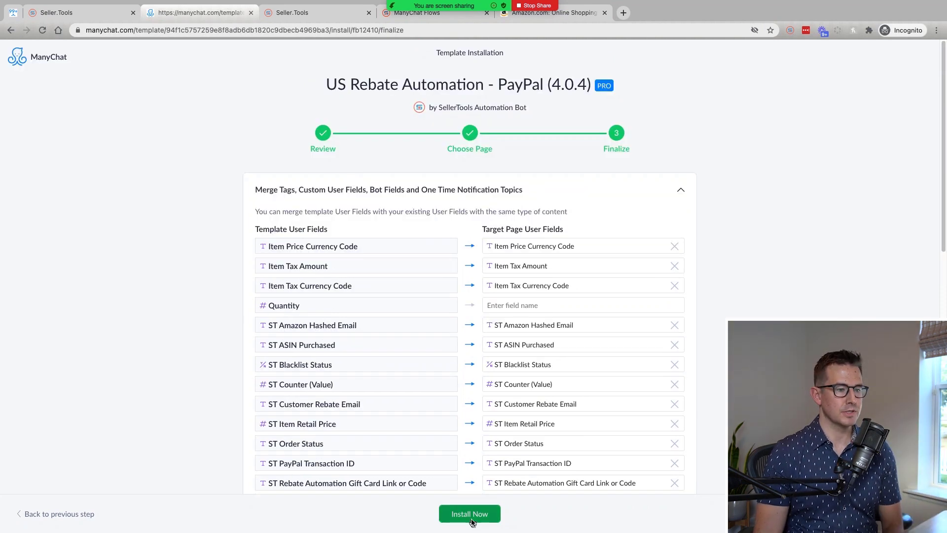
Install the US Rebate Automation - PayPal (4.0.4) template and wait for its Settings page
left_click(472, 514)
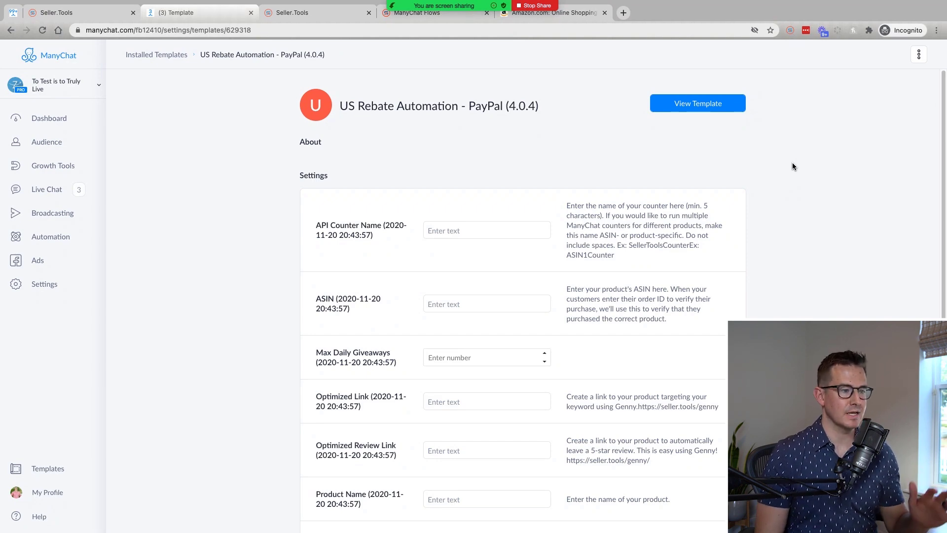
scroll(800, 146, "down", 3)
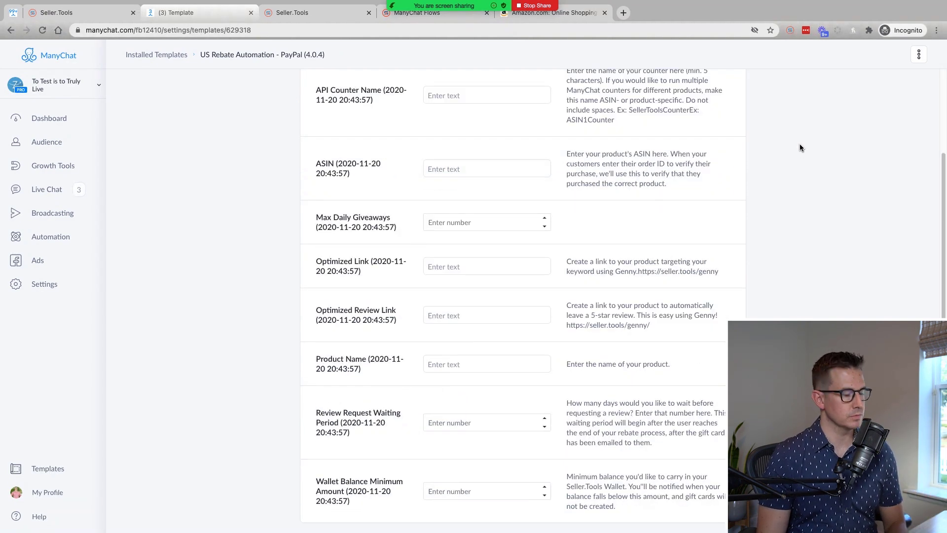
Go through the template settings from API Counter Name to Wallet Balance Minimum Amount, selecting the Optimized Link field
scroll(800, 150, "up", 3)
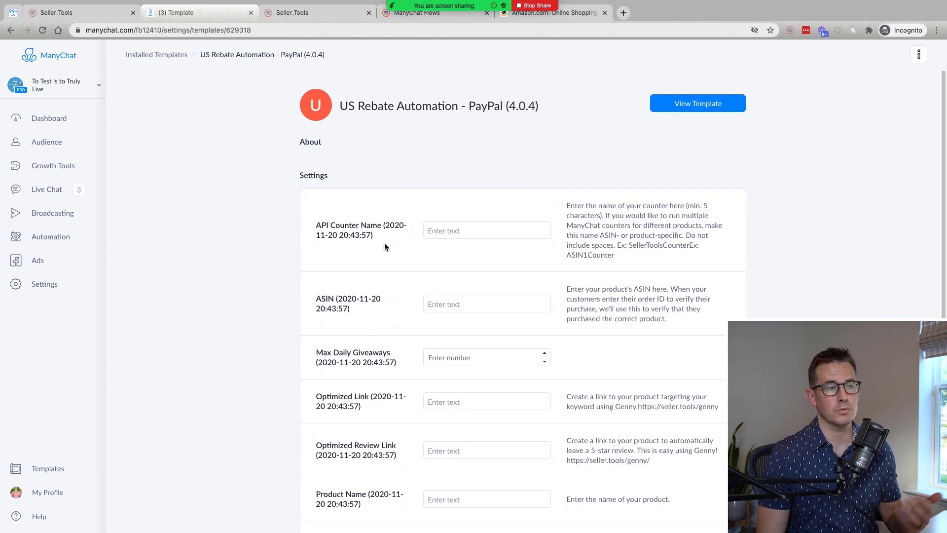
scroll(384, 242, "down", 1)
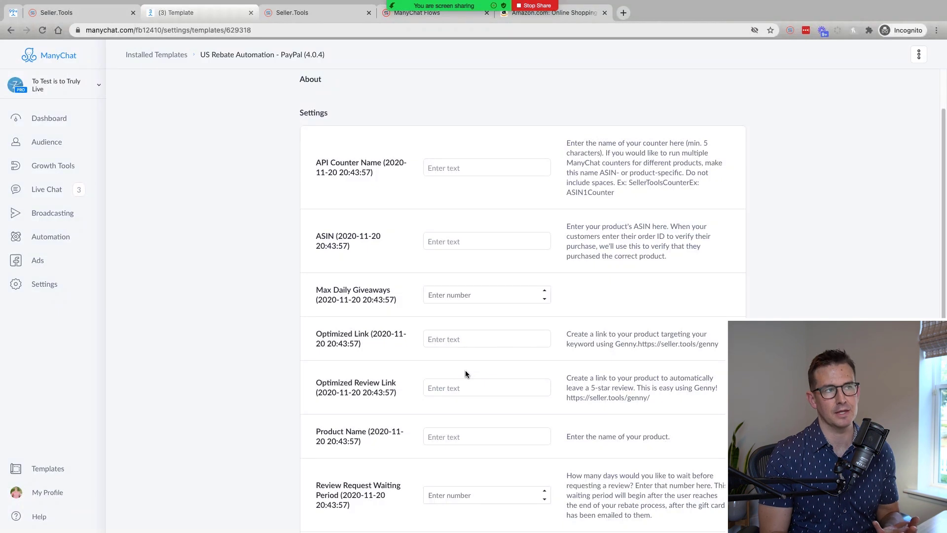
scroll(726, 314, "down", 2)
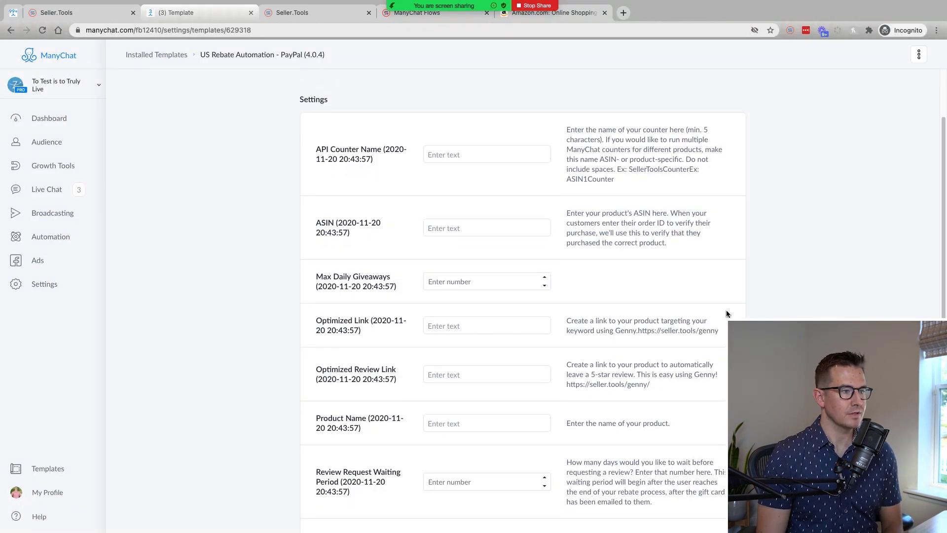
scroll(726, 312, "down", 1)
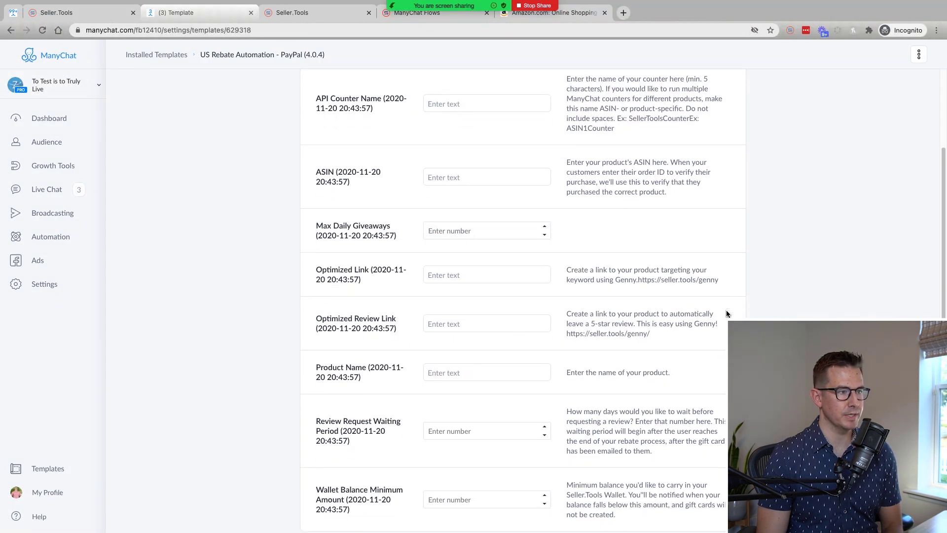
scroll(726, 314, "down", 1)
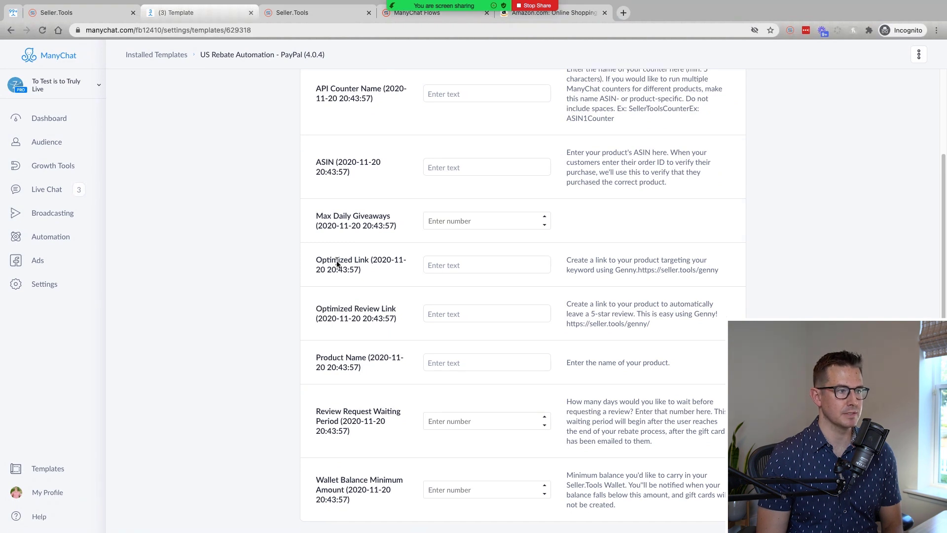
scroll(399, 274, "up", 1)
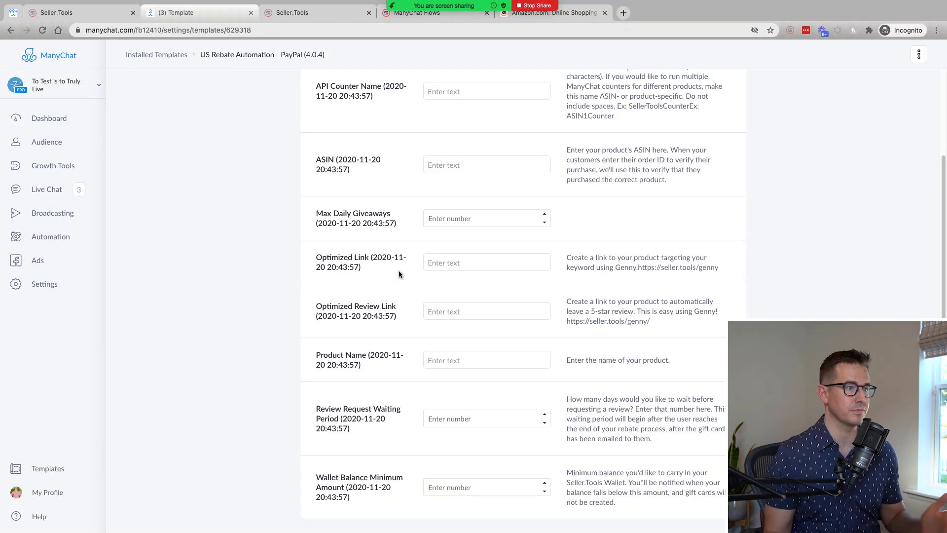
left_click(488, 266)
scroll(558, 272, "down", 1)
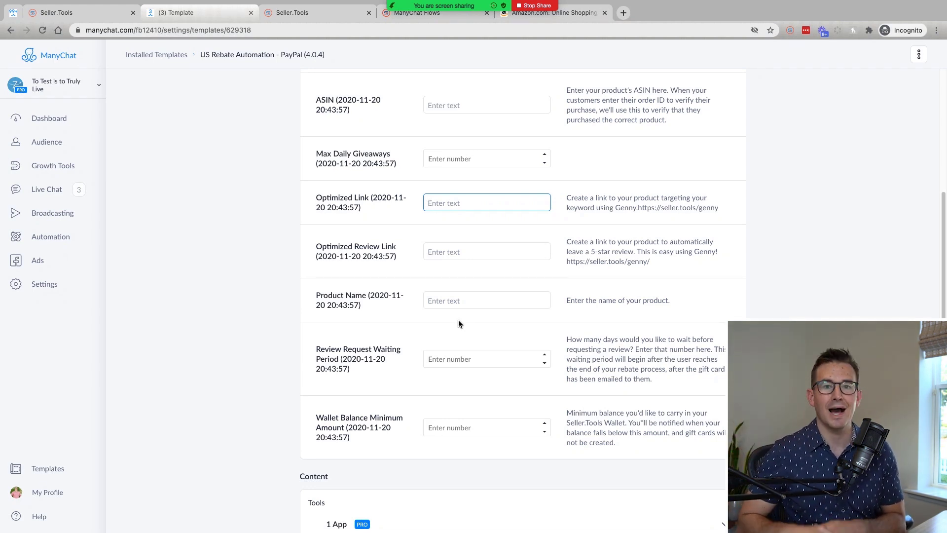
Scroll down to the Content section showing Tools and Flows, then back up to the template header
scroll(497, 275, "down", 1)
scroll(458, 266, "down", 1)
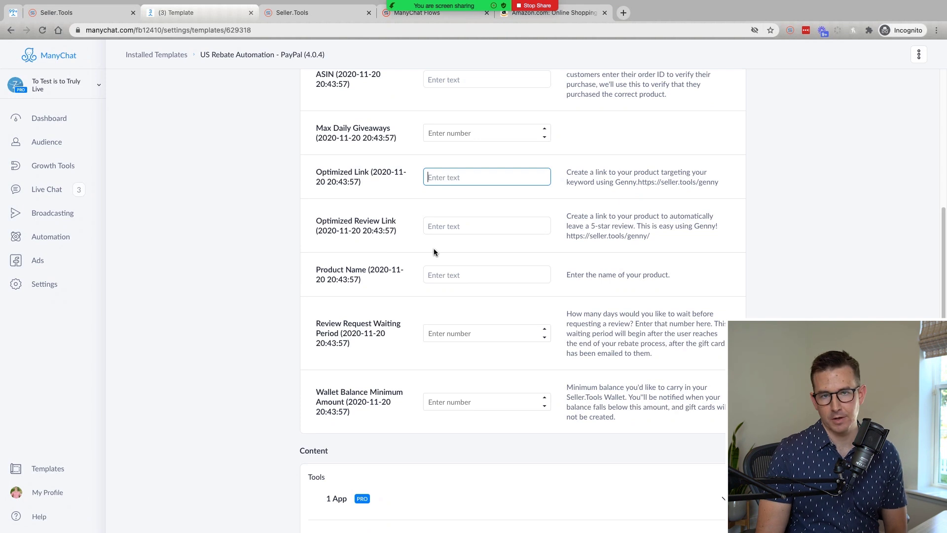
scroll(434, 252, "down", 1)
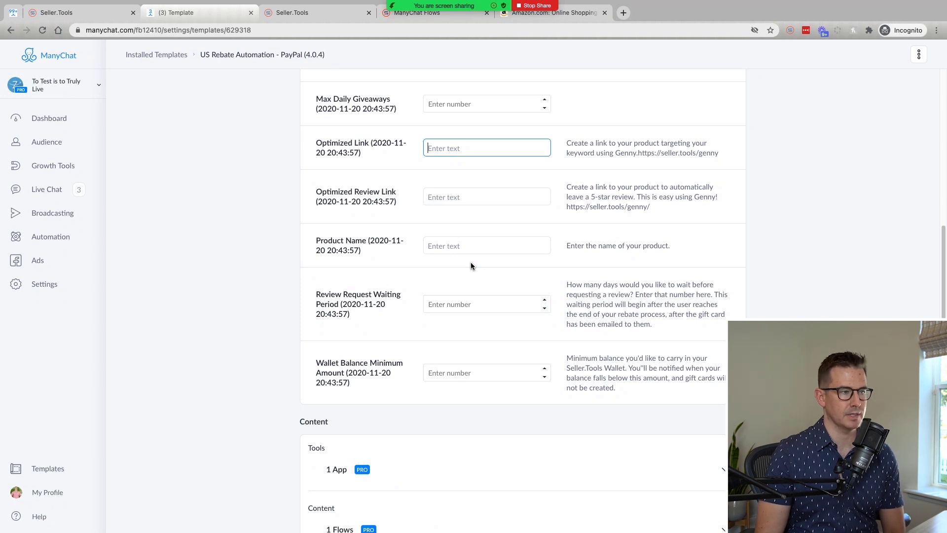
scroll(496, 257, "down", 1)
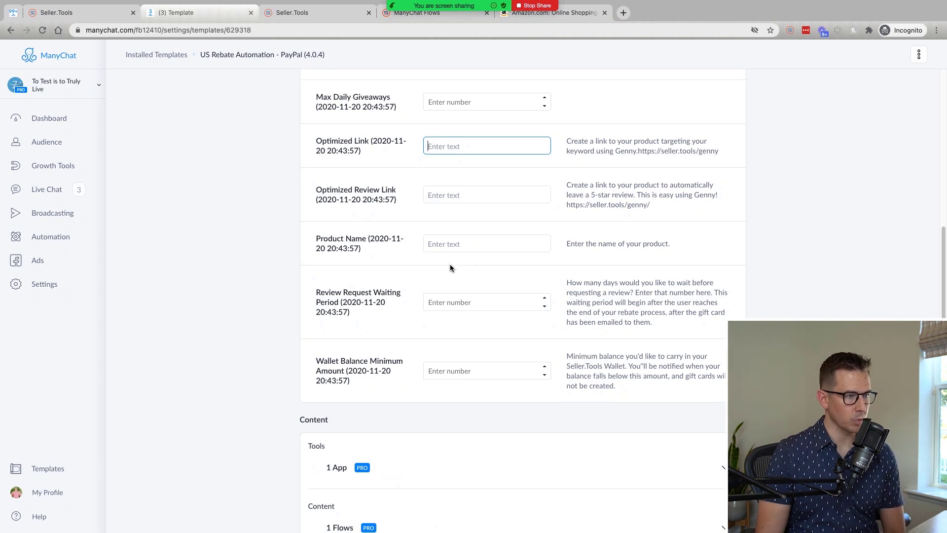
scroll(450, 267, "down", 1)
scroll(433, 311, "down", 1)
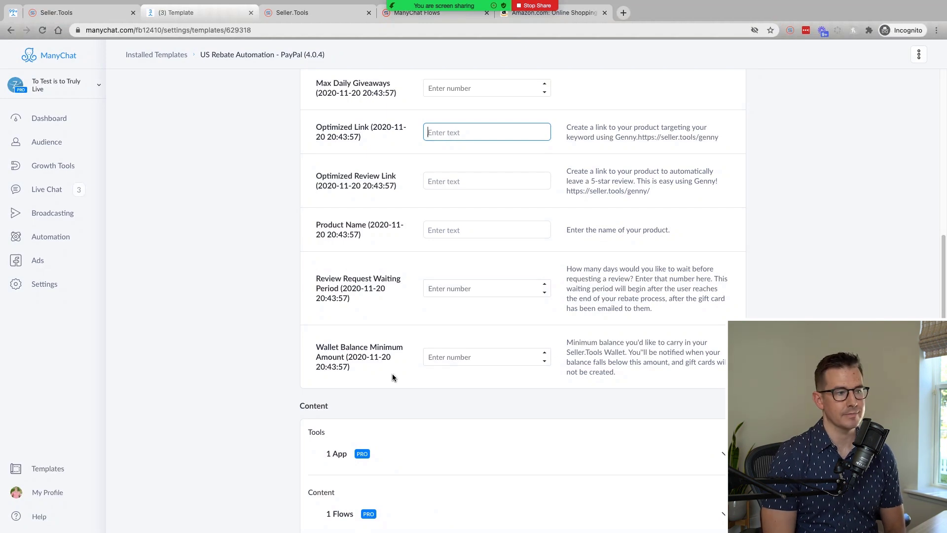
scroll(392, 374, "up", 5)
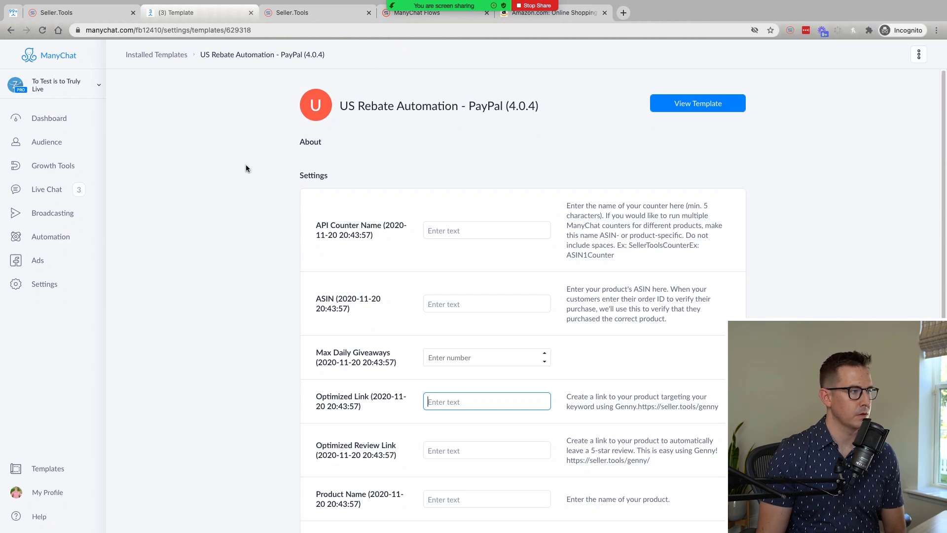
View the Seller.Tools app's test and live API keys under Settings > Apps, then show the Seller.Tools wallet
left_click(81, 289)
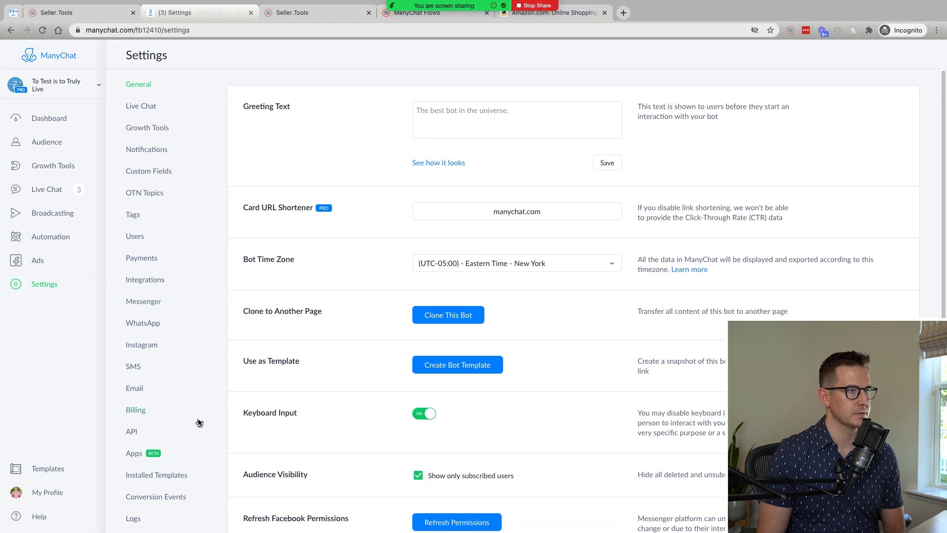
left_click(169, 454)
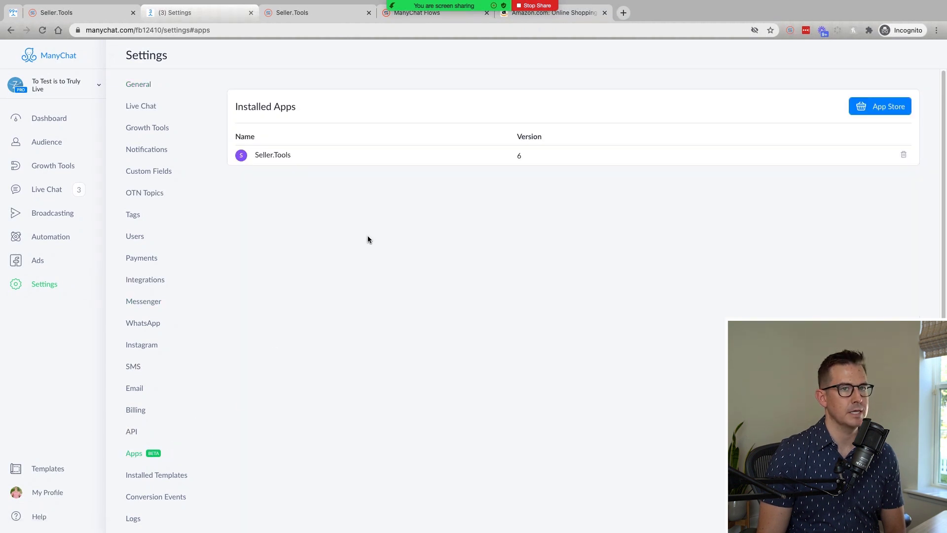
left_click(313, 155)
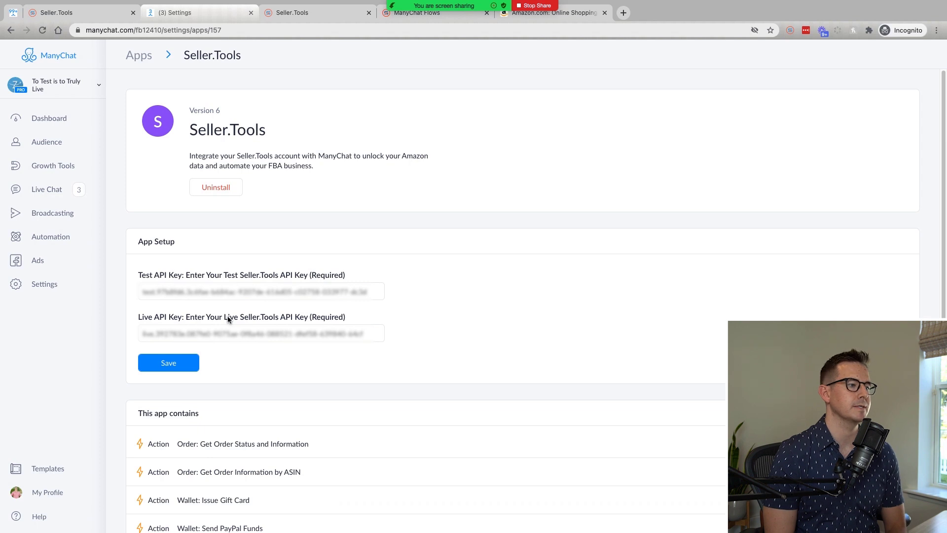
left_click(307, 12)
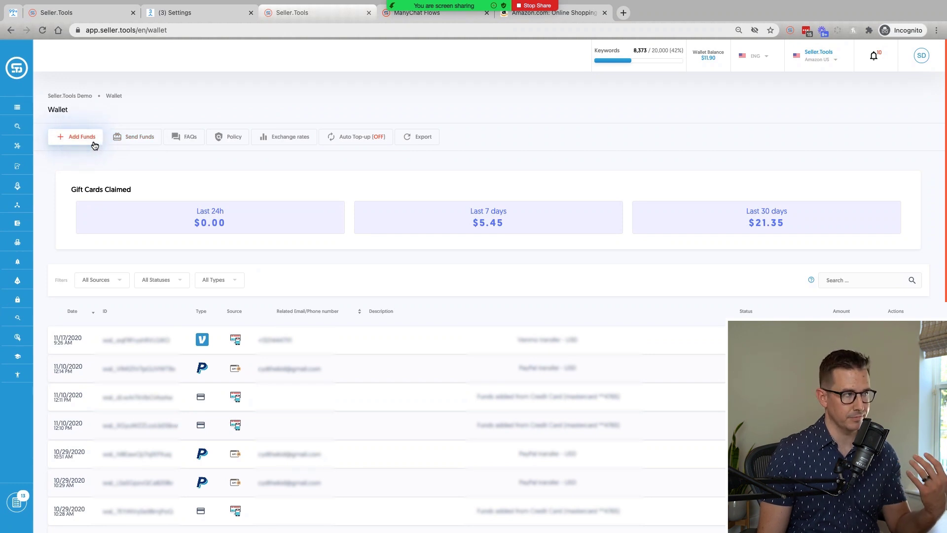
left_click(93, 143)
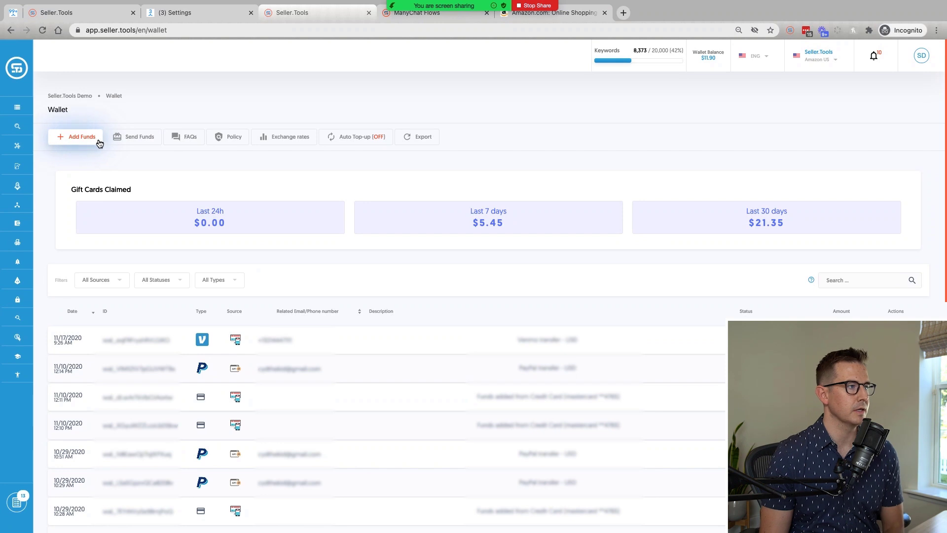
Open the wallet's Send Funds dialog and list the gift types, such as Amazon Gift Card, PayPal and Venmo
left_click(121, 142)
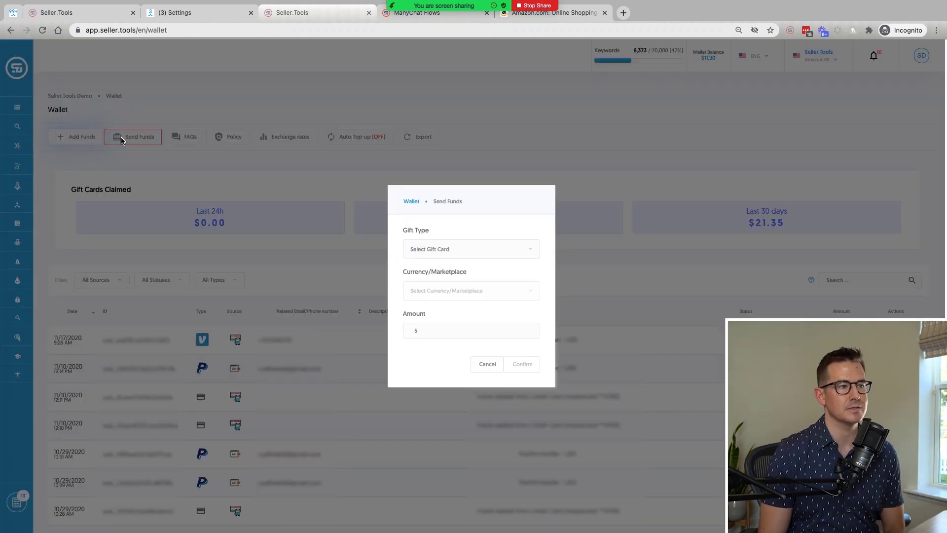
left_click(517, 251)
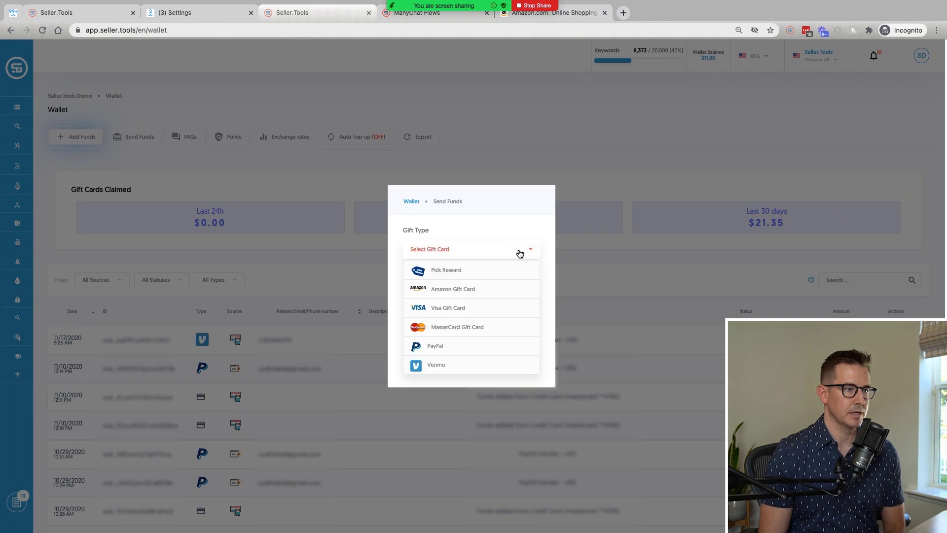